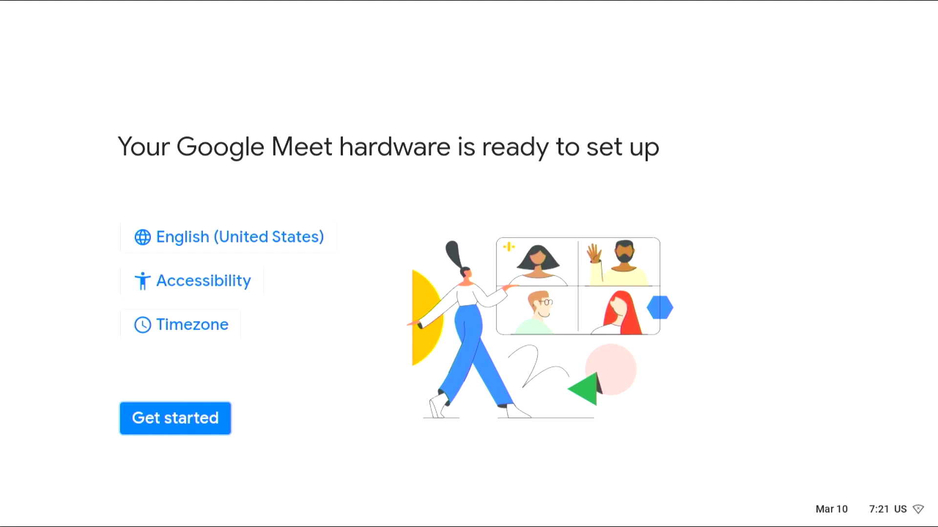
Start setting up the Google Meet hardware from the 'ready to set up' screen
click(156, 424)
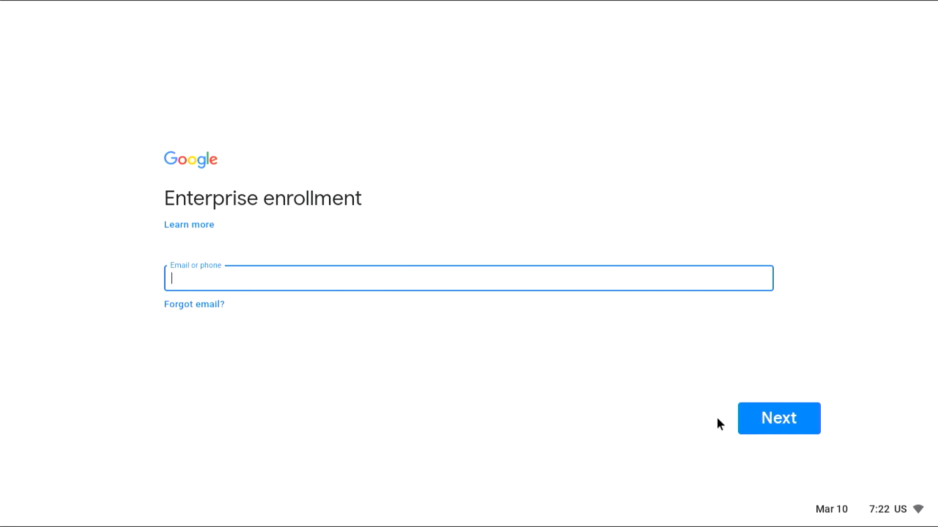
Try to continue Enterprise enrollment with an empty email, then back out of enrollment
click(780, 416)
click(283, 275)
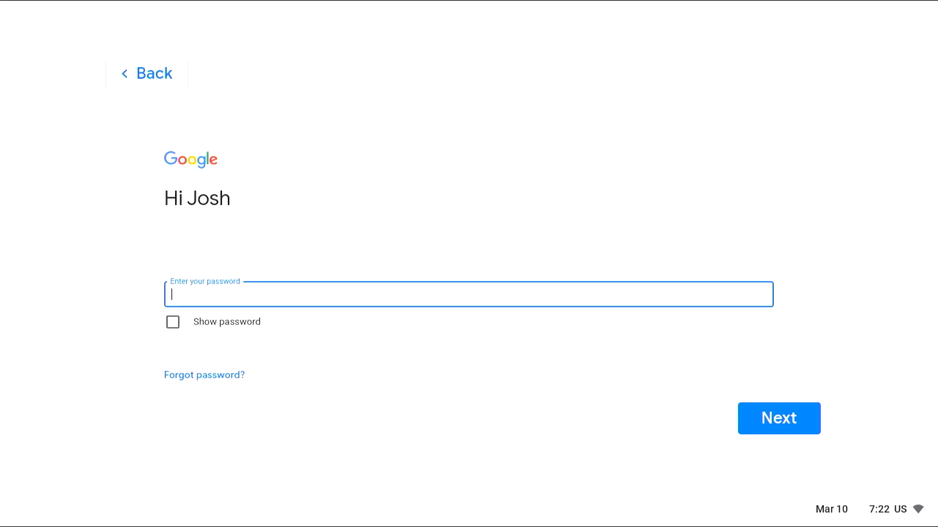
text(a)
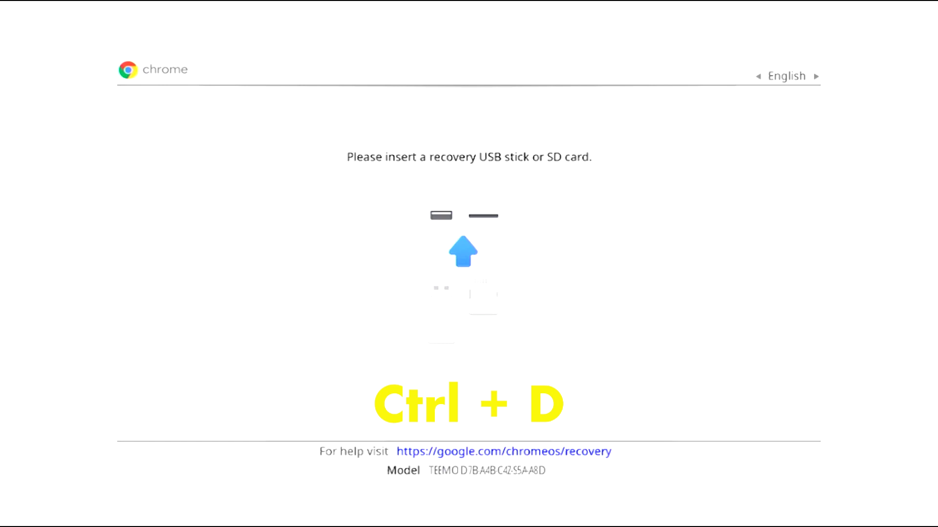
At the recovery screen, use Ctrl+D to turn OS verification off
key(ctrl+d)
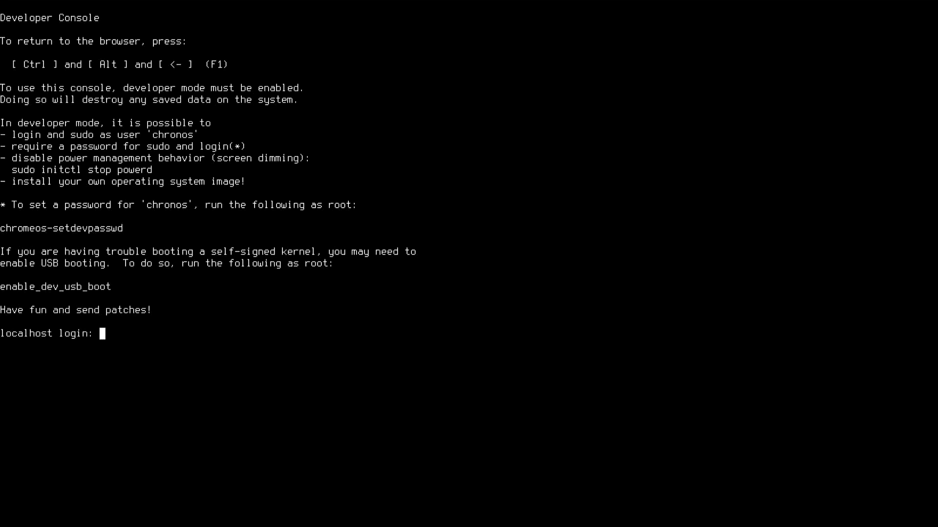
Log in as root and list the RO_VPD values with vpd -i RO_VPD -l
text(root)
key(Return)
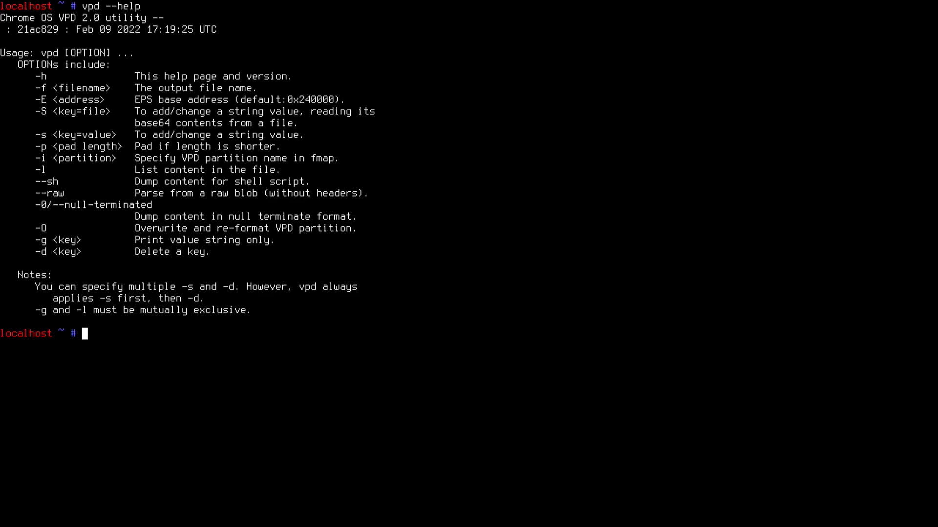
text(vpd -i RO_VPD -l)
key(Return)
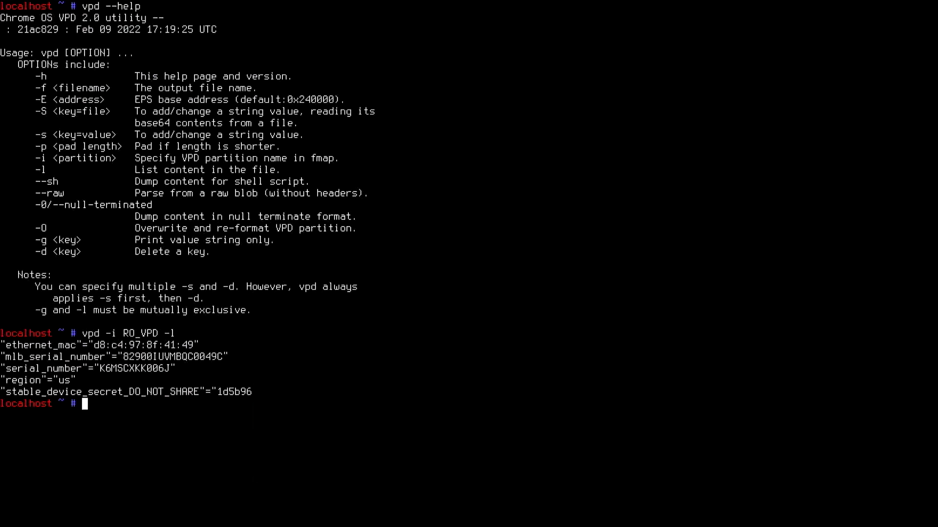
Edit the recalled command to RW_VPD and list its values, showing oem_device_requisition 'remora'
key(Up)
key(Left)
key(Left)
key(Left)
key(Left)
key(Left)
key(Left)
key(Left)
key(BackSpace)
text(W)
key(Return)
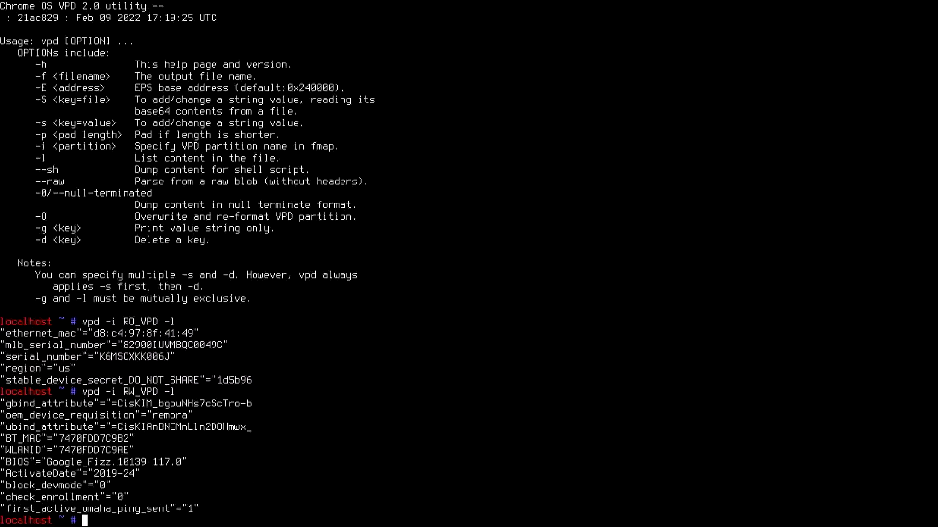
text(vpd -i RW_VPD -s ")
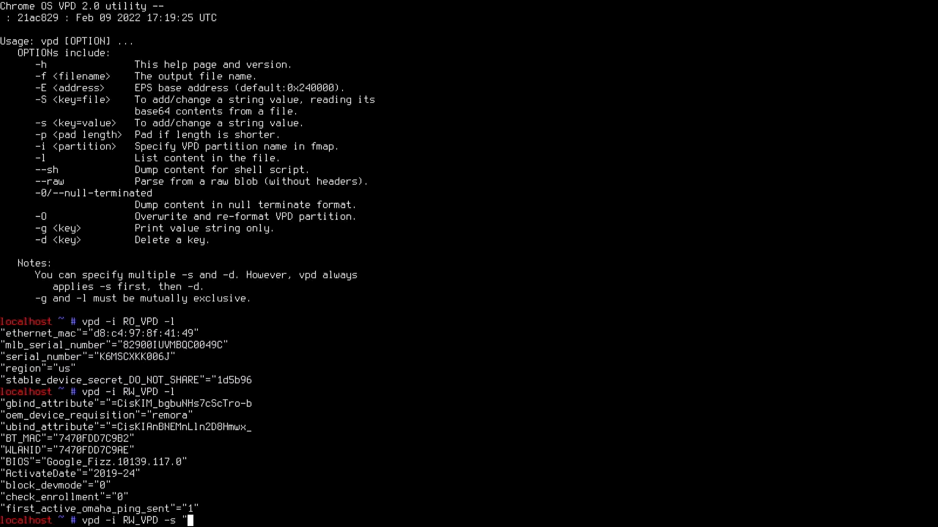
text(oem_device_requ)
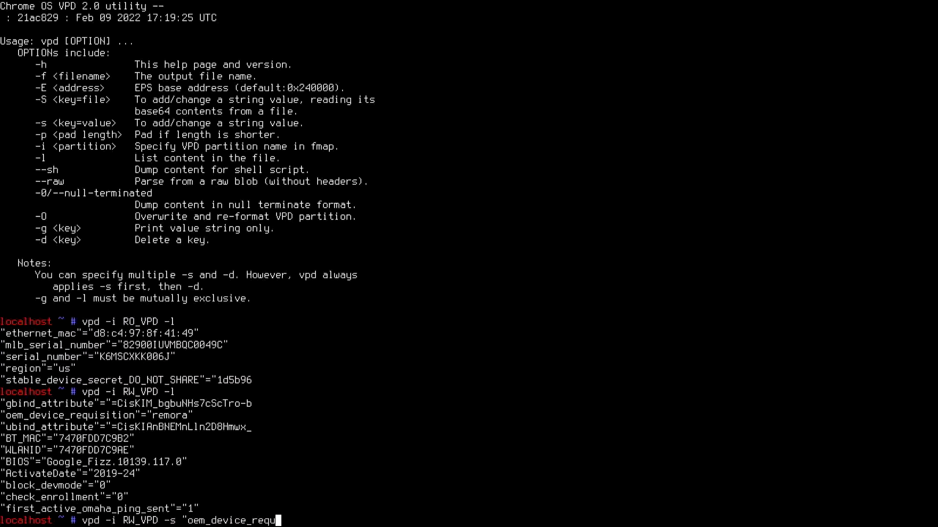
text(isition"="none")
Set oem_device_requisition to 'none', re-list RW_VPD to verify, then run sudo reboot
key(Return)
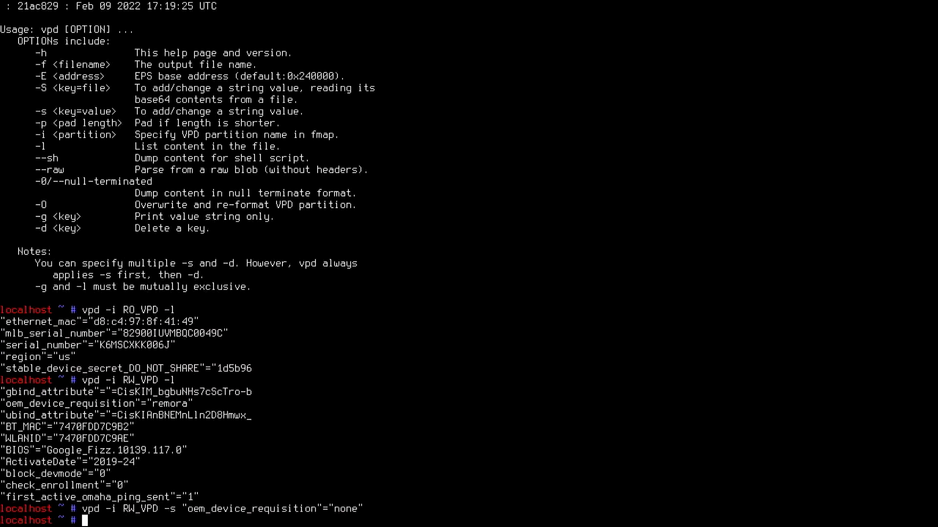
key(Up)
key(Up)
key(Return)
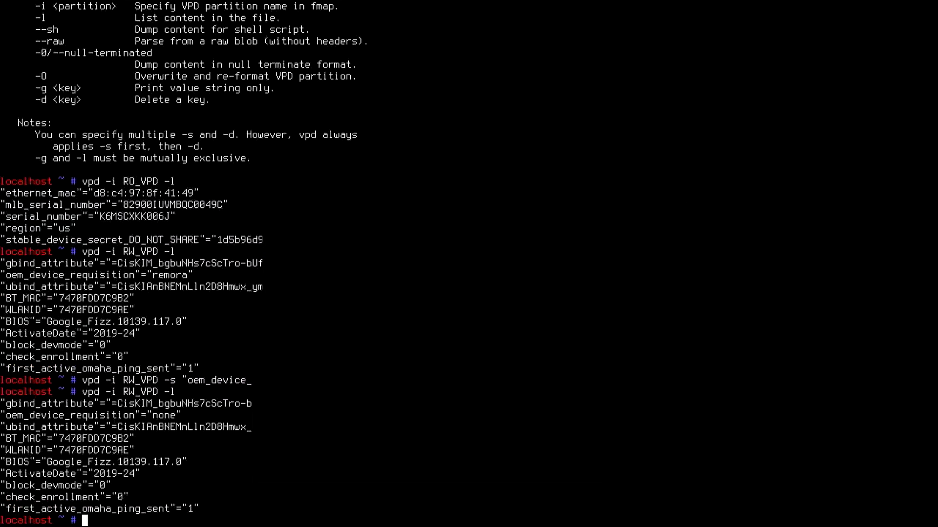
text(sudo reboot)
key(Return)
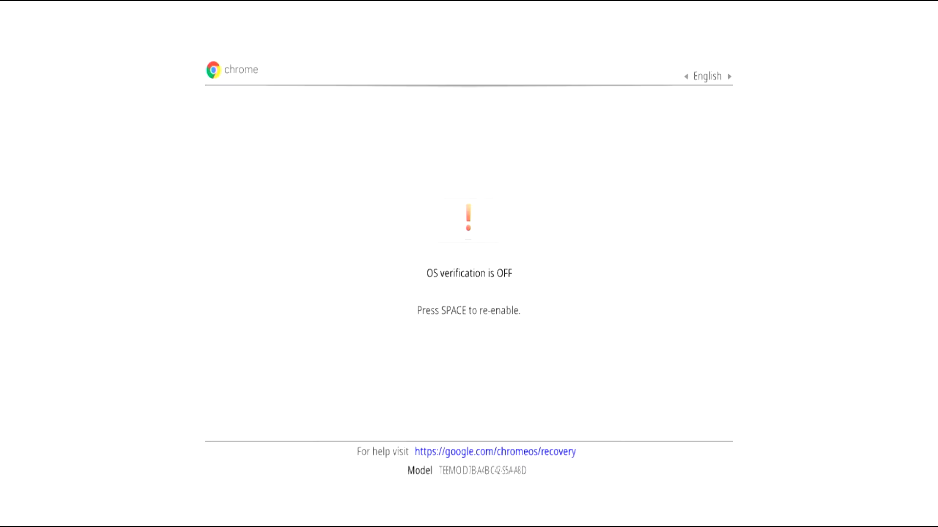
Re-enable OS verification from the 'OS verification is OFF' screen and confirm
key(space)
key(Return)
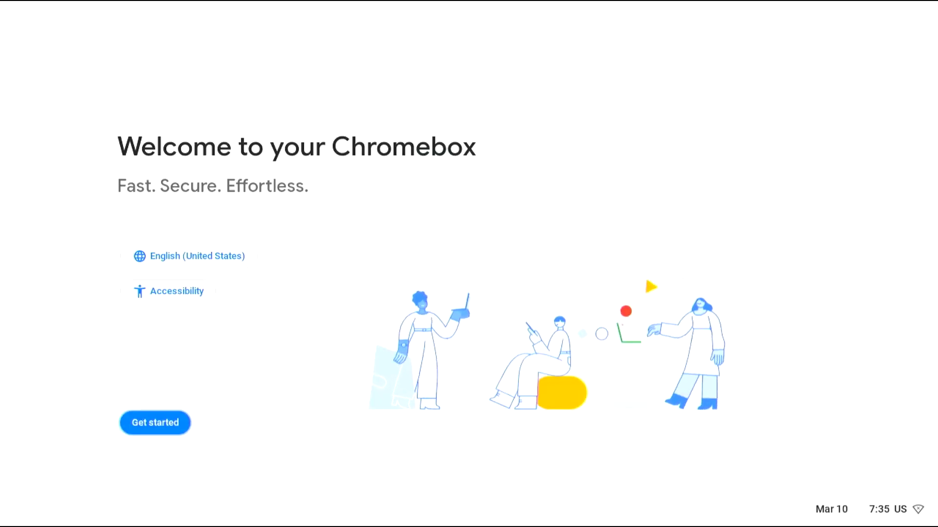
Begin consumer setup from the 'Welcome to your Chromebox' screen
click(173, 424)
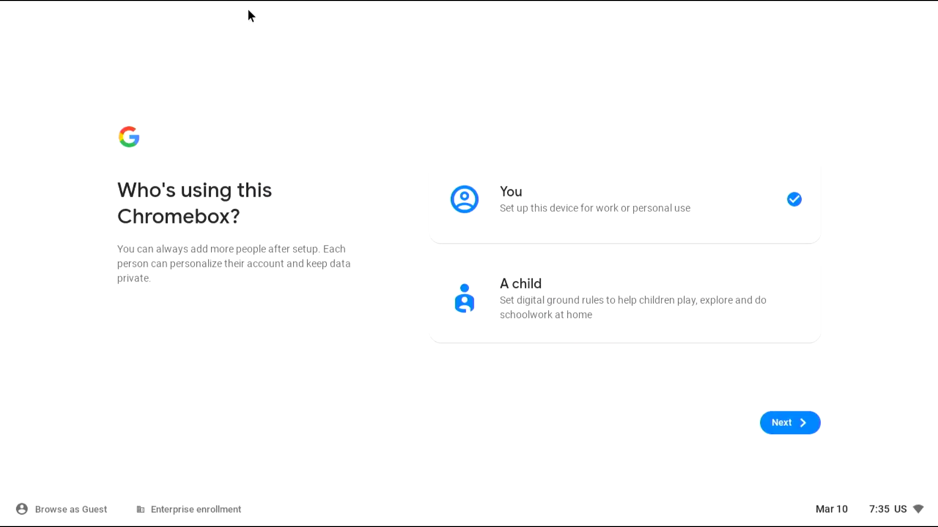